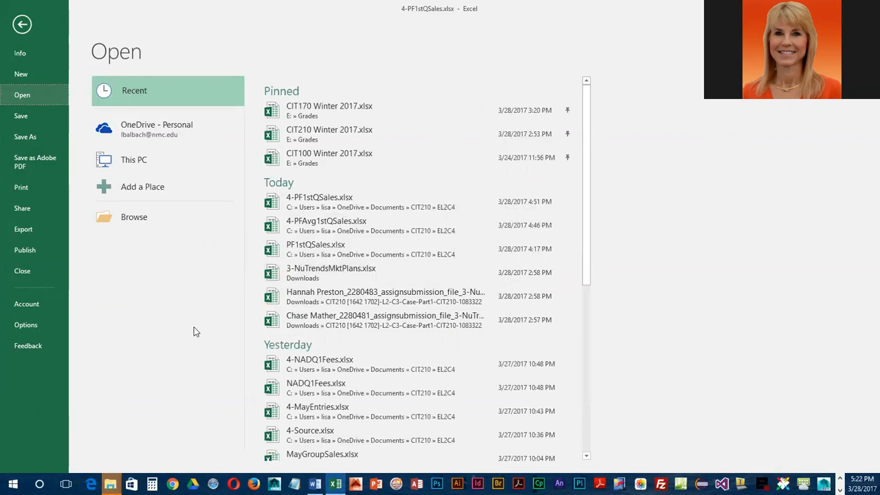
Step: Open the recent workbook PF1stQSales.xlsx and save a copy as 4-PFChart in the EL2C4 folder
{"action": "scroll", "coordinate": [323, 371], "scroll_direction": "down", "scroll_amount": 2}
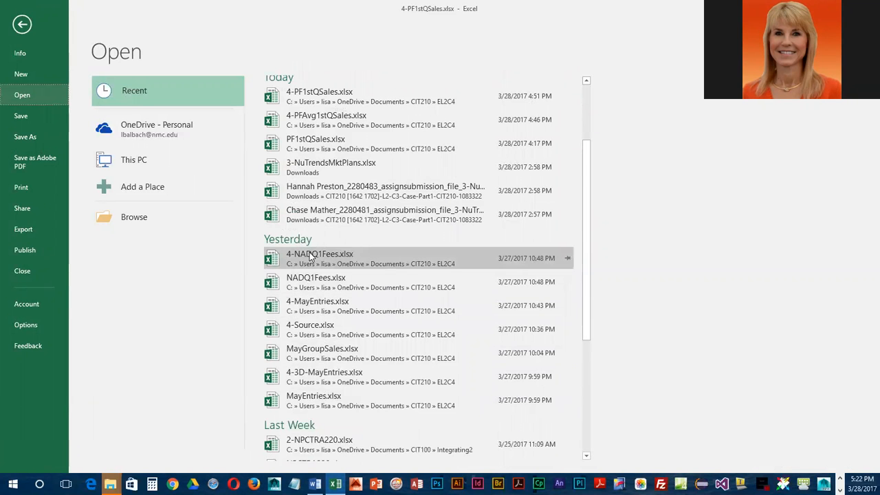
{"action": "left_click", "coordinate": [310, 140]}
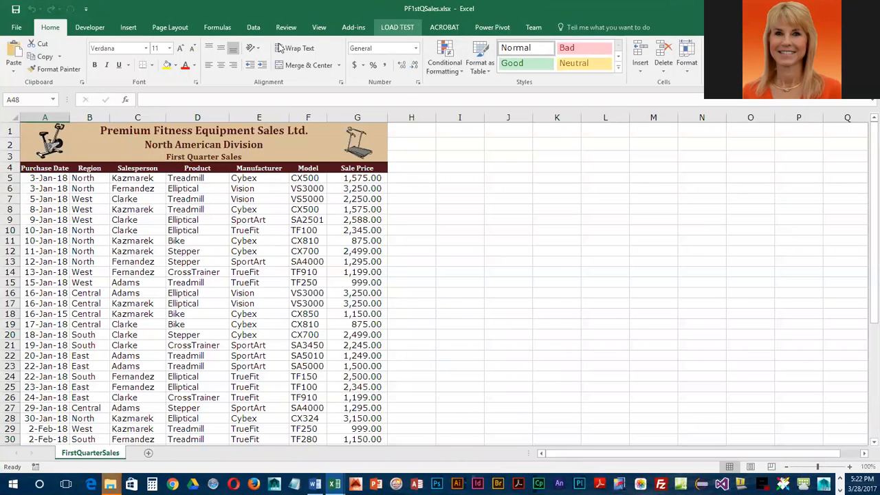
{"action": "left_click", "coordinate": [17, 27]}
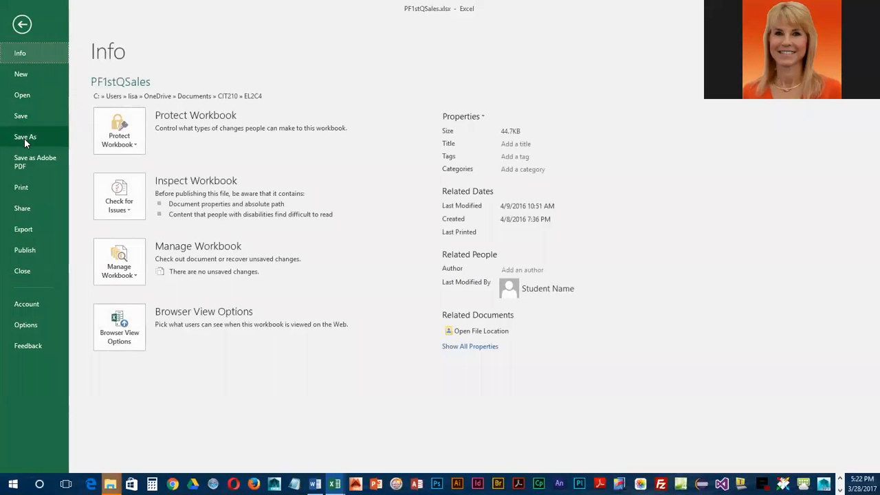
{"action": "left_click", "coordinate": [25, 136]}
{"action": "left_click", "coordinate": [136, 127]}
{"action": "double_click", "coordinate": [269, 99]}
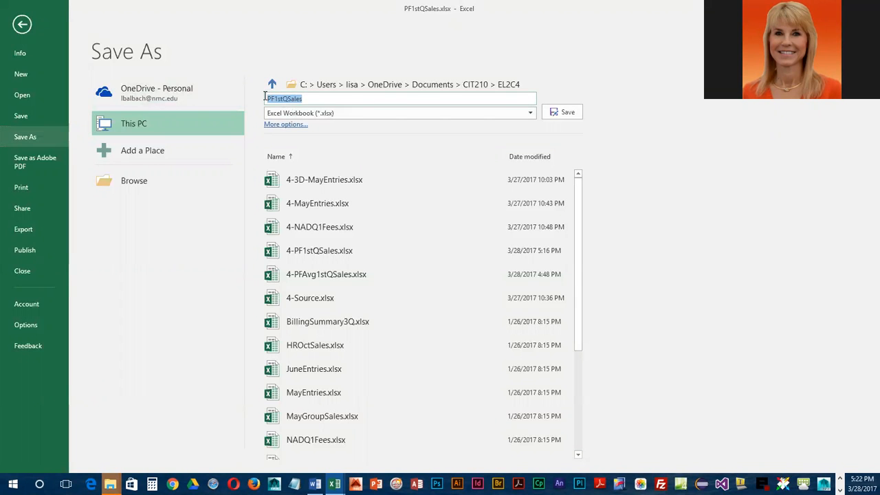
{"action": "type", "text": "4-PFChart"}
{"action": "left_click", "coordinate": [568, 117]}
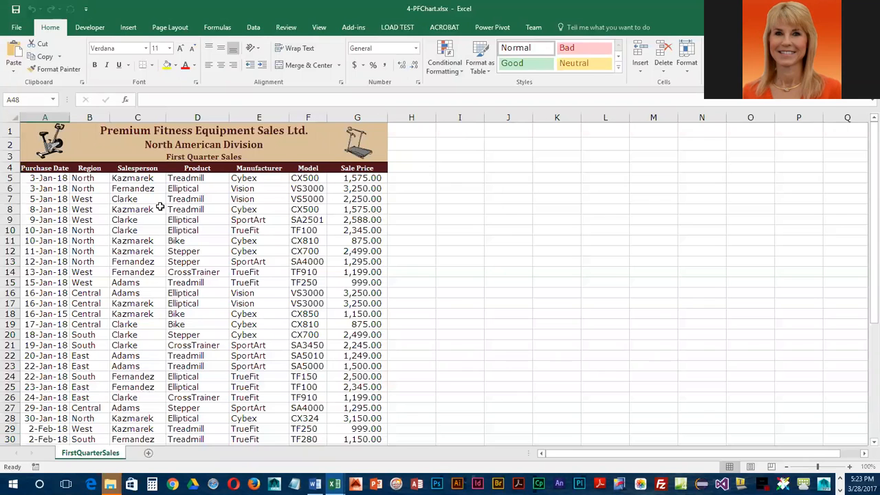
Step: Select the named range FirstQ and insert a PivotChart based on it in a new worksheet
{"action": "left_click", "coordinate": [53, 100]}
{"action": "left_click", "coordinate": [35, 110]}
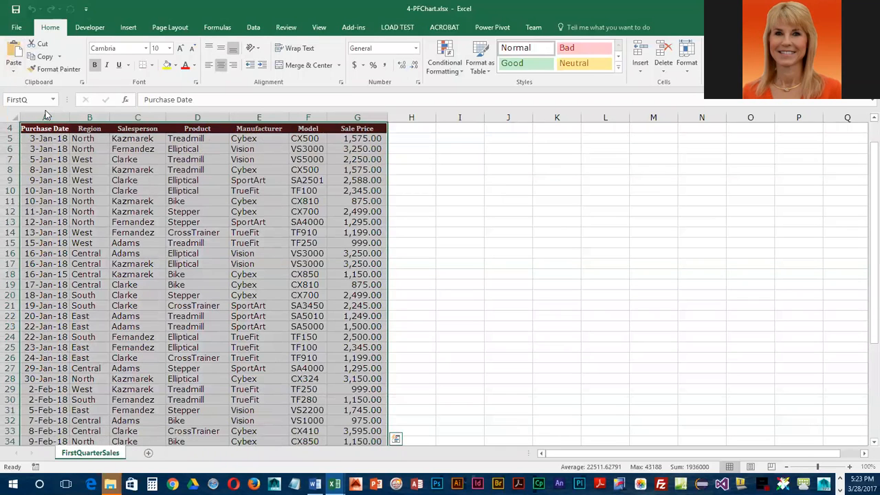
{"action": "left_click", "coordinate": [130, 28]}
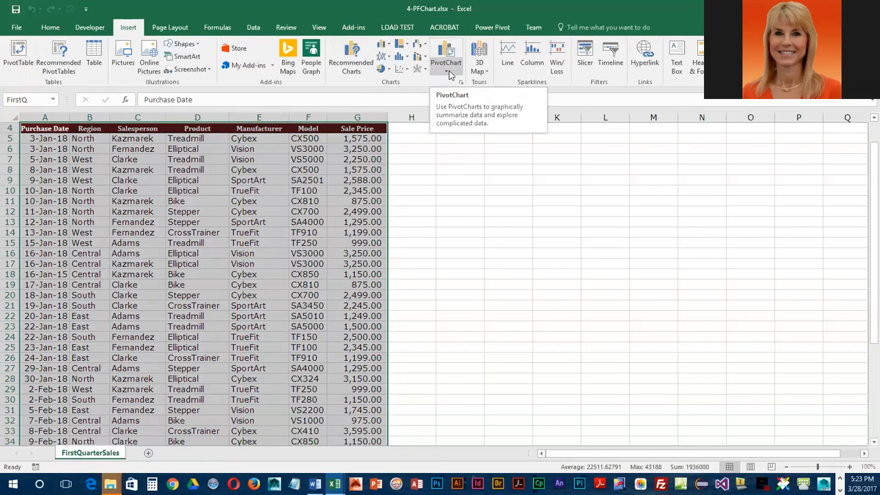
{"action": "left_click", "coordinate": [447, 73]}
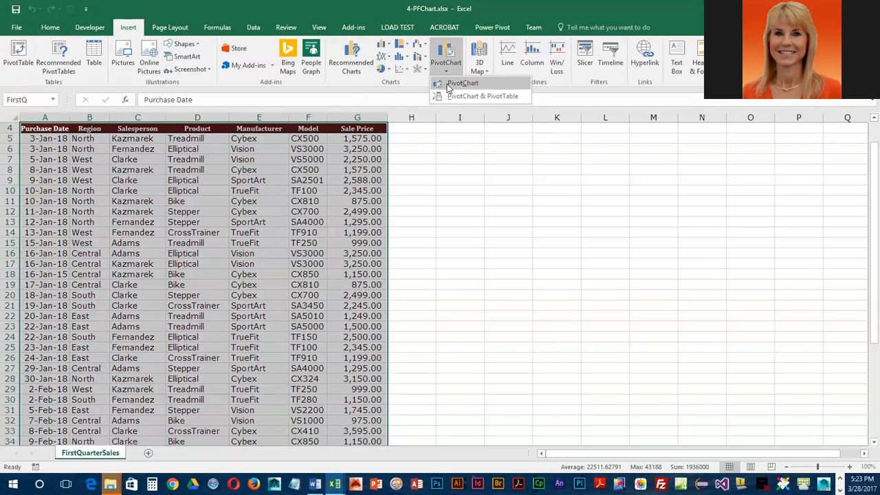
{"action": "left_click", "coordinate": [448, 84]}
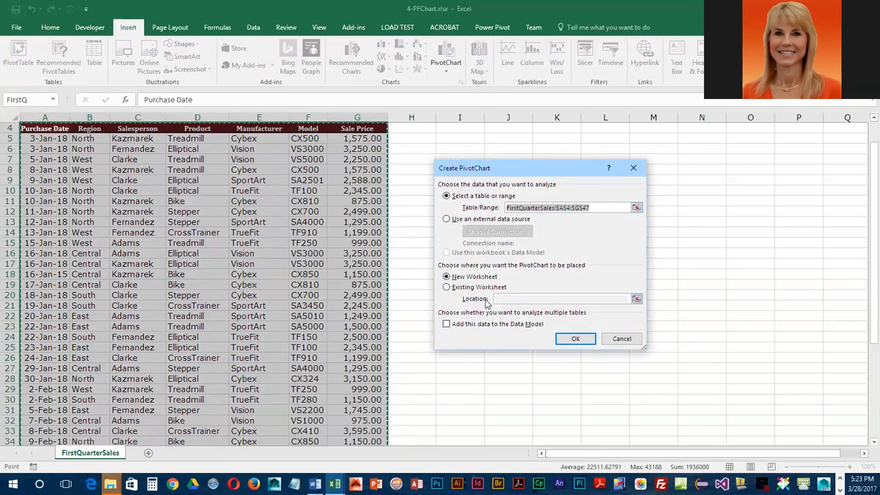
{"action": "left_click", "coordinate": [576, 339]}
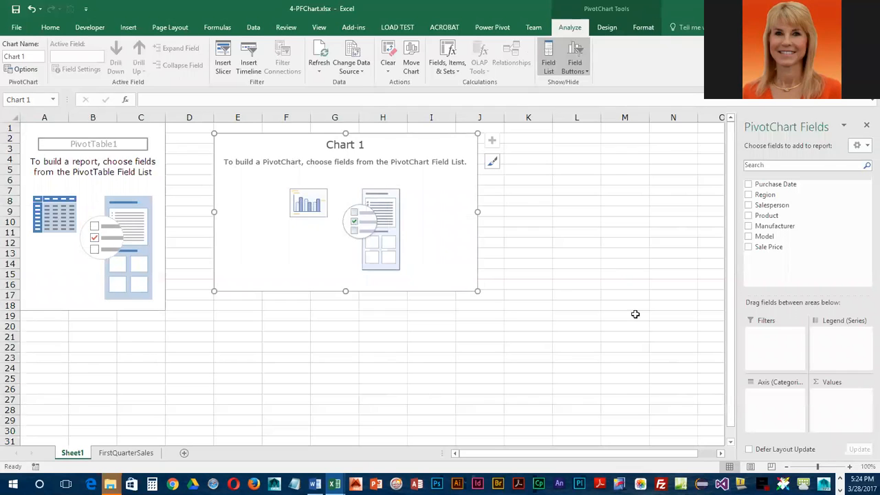
Step: Build the PivotChart with Manufacturer as axis categories, Region as legend series and Sale Price as summed values
{"action": "left_click", "coordinate": [749, 227]}
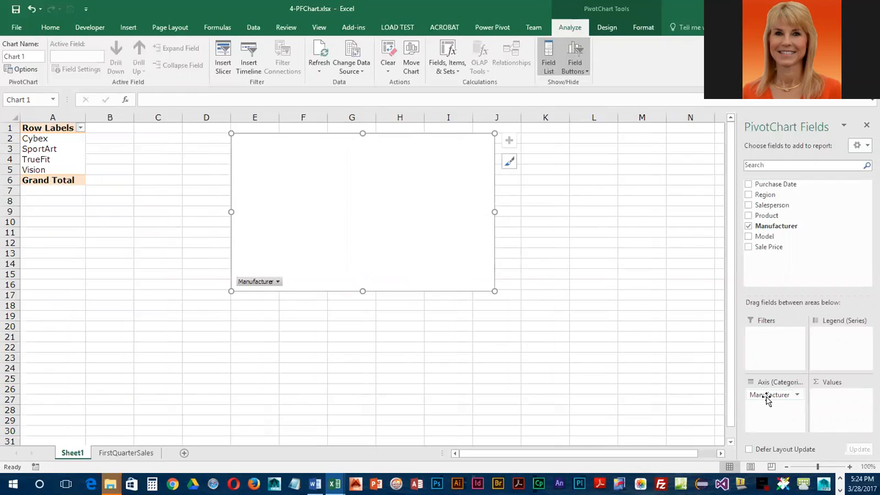
{"action": "left_click", "coordinate": [747, 195]}
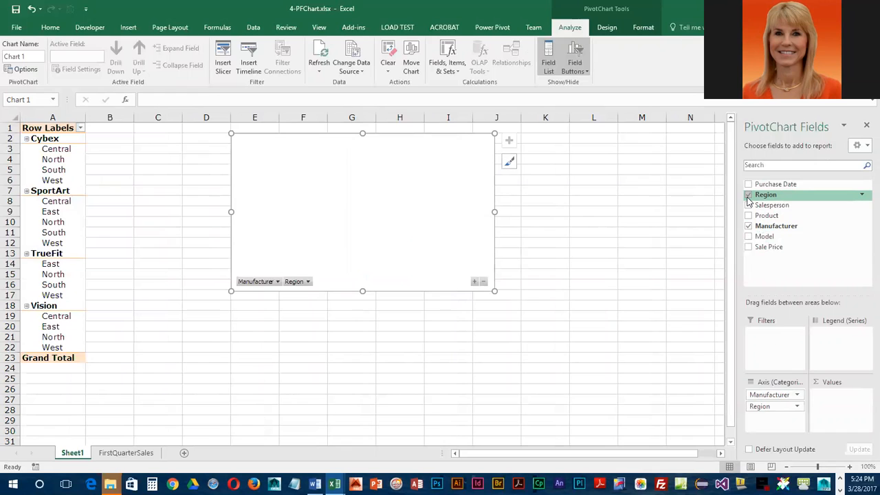
{"action": "left_click", "coordinate": [797, 406]}
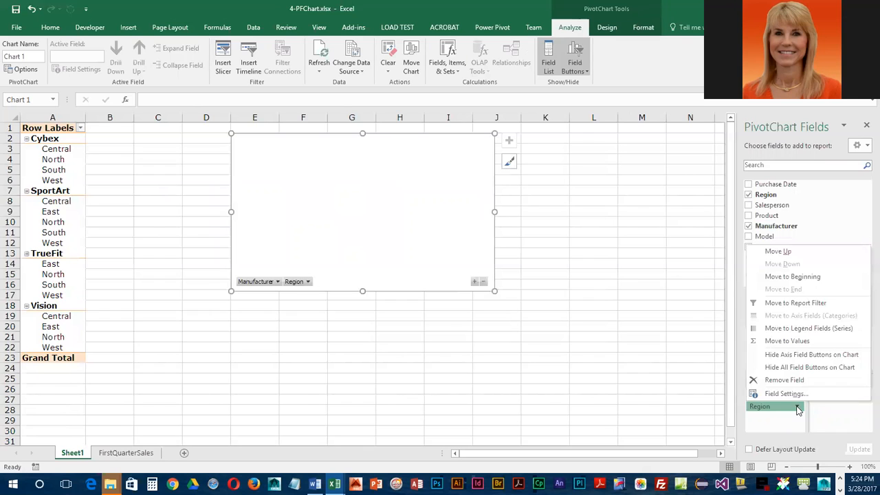
{"action": "left_click", "coordinate": [784, 330]}
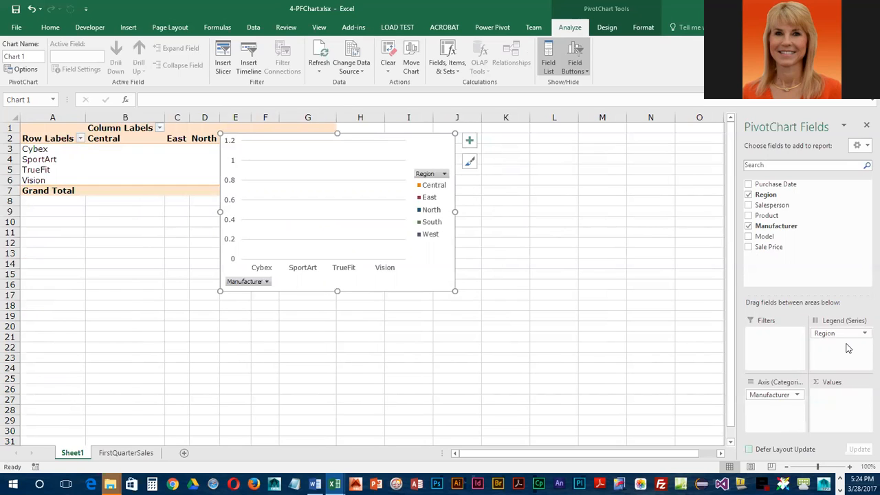
{"action": "left_click", "coordinate": [749, 248]}
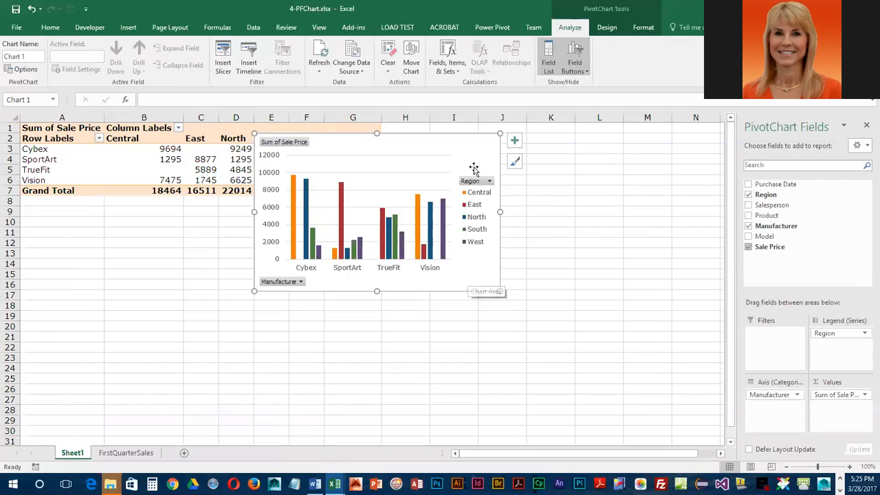
Step: Move the PivotChart directly below the PivotTable and resize it to span columns A to G, rows 8 to 25
{"action": "mouse_move", "coordinate": [471, 289]}
{"action": "left_mouse_down"}
{"action": "mouse_move", "coordinate": [334, 367]}
{"action": "mouse_move", "coordinate": [285, 350]}
{"action": "left_mouse_up"}
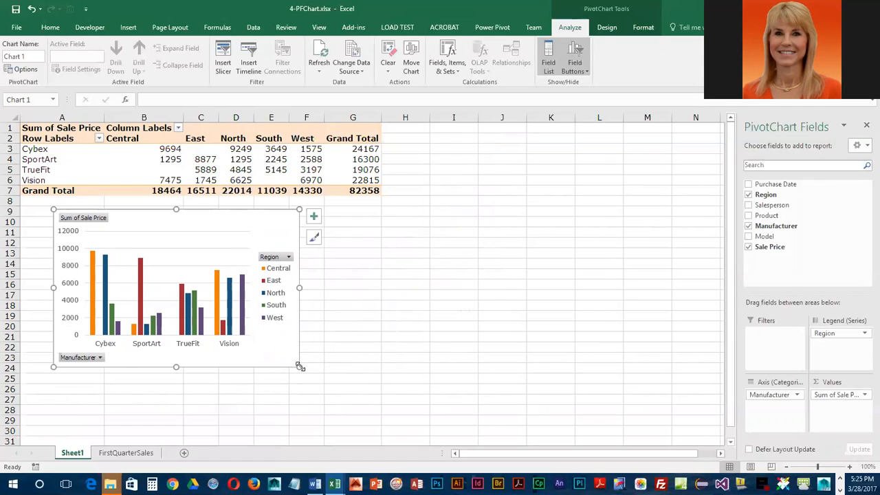
{"action": "left_click_drag", "start_coordinate": [299, 366], "coordinate": [350, 378]}
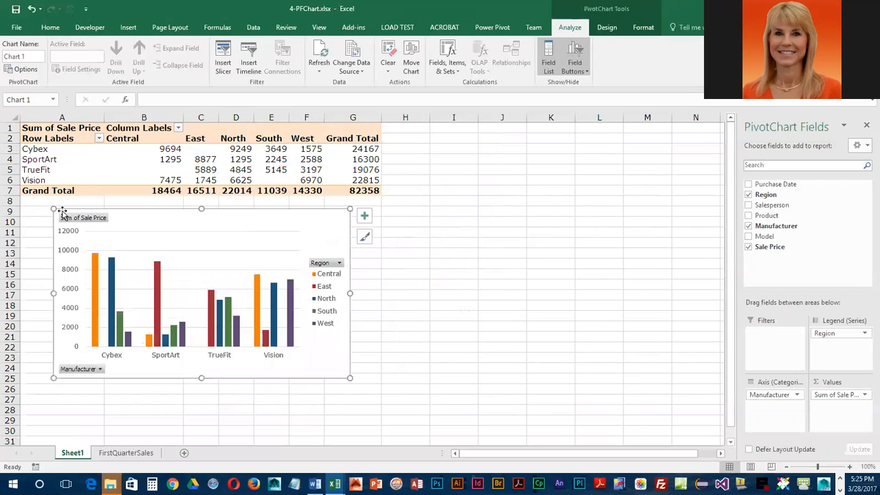
{"action": "left_click_drag", "start_coordinate": [23, 200], "coordinate": [23, 196]}
{"action": "left_click_drag", "start_coordinate": [348, 378], "coordinate": [380, 385]}
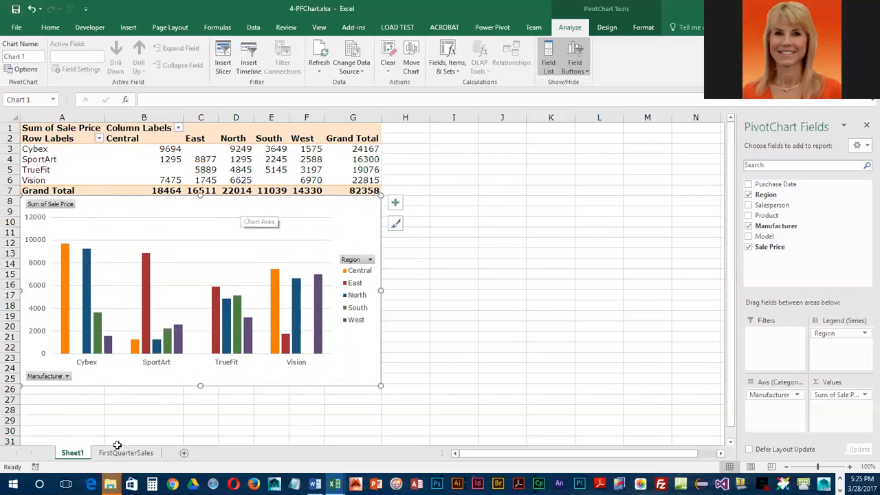
Step: Rename the worksheet holding the PivotChart as SummaryData
{"action": "double_click", "coordinate": [72, 452]}
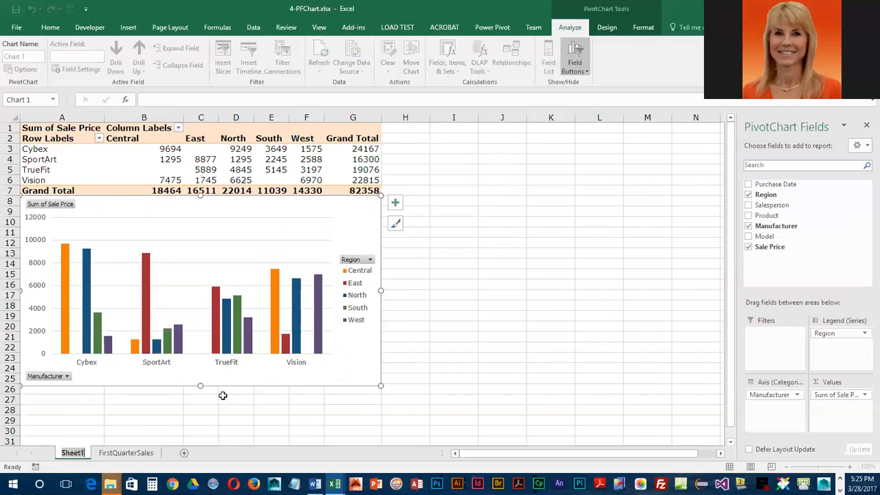
{"action": "type", "text": "S"}
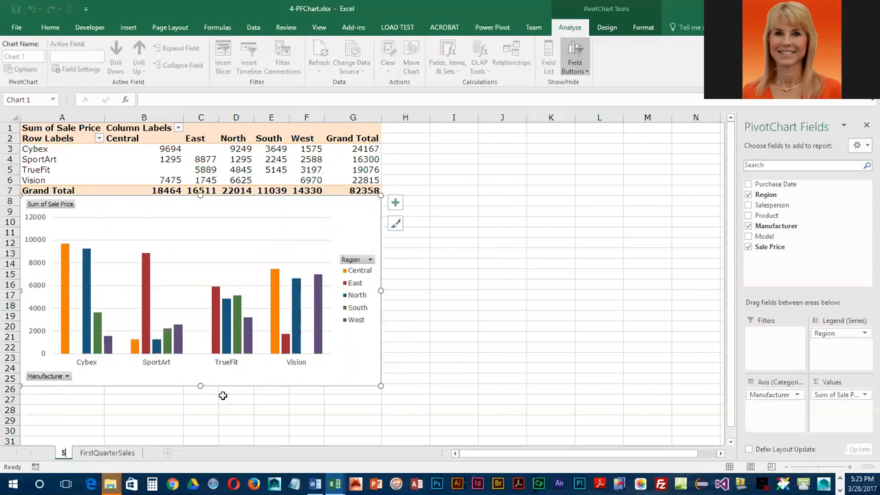
{"action": "type", "text": "ummaryData"}
{"action": "key", "text": "Return"}
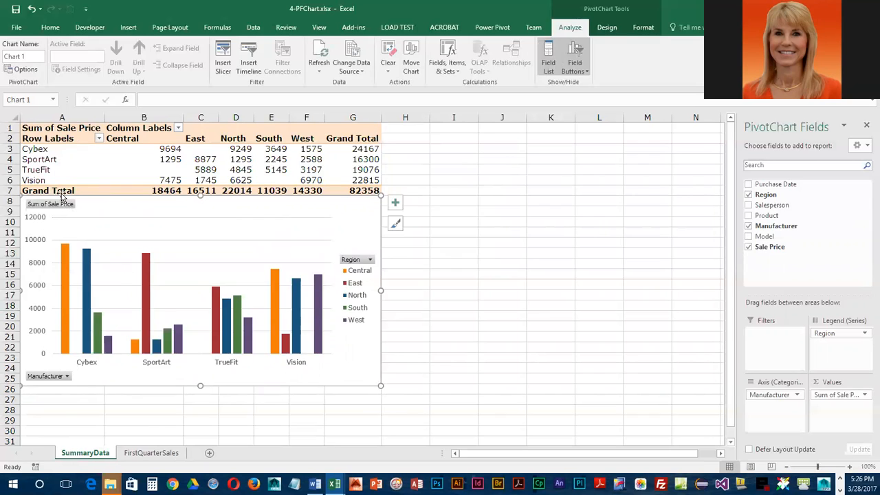
Step: Filter the PivotChart's Manufacturer field to SportArt only, and clear that filter again
{"action": "left_click", "coordinate": [66, 377]}
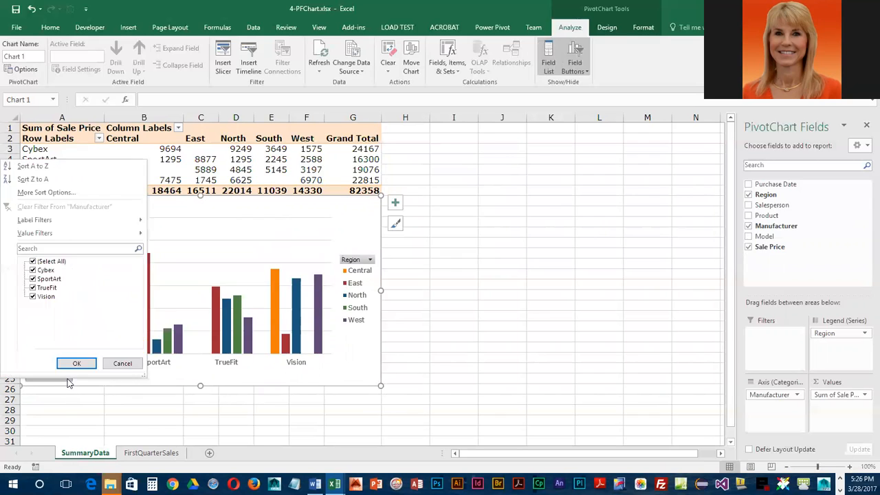
{"action": "left_click", "coordinate": [34, 261]}
{"action": "left_click", "coordinate": [34, 278]}
{"action": "left_click", "coordinate": [77, 363]}
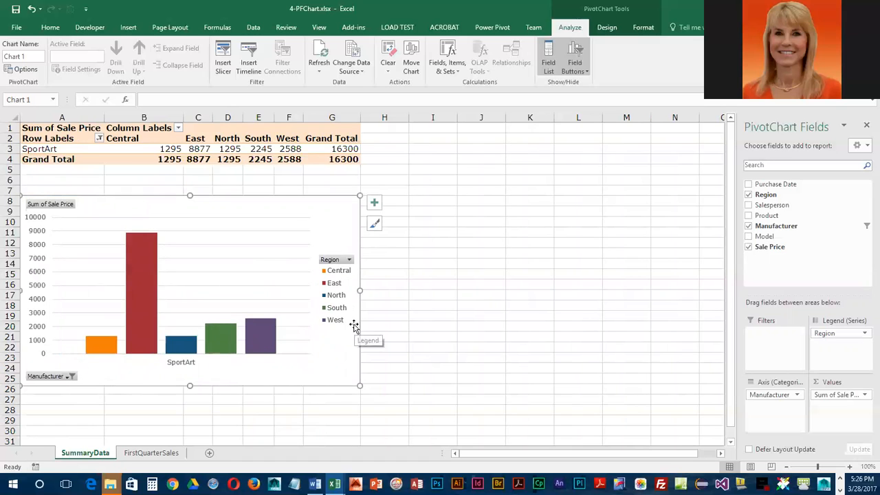
{"action": "left_click", "coordinate": [69, 376]}
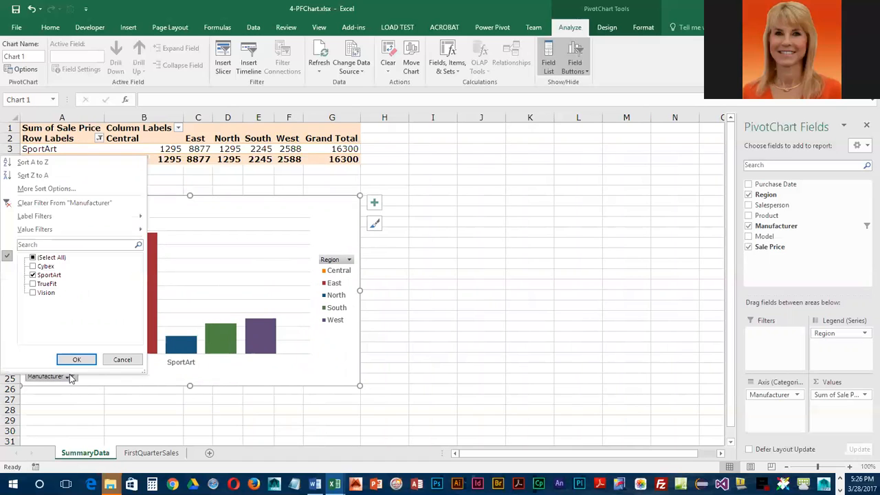
{"action": "left_click", "coordinate": [61, 203]}
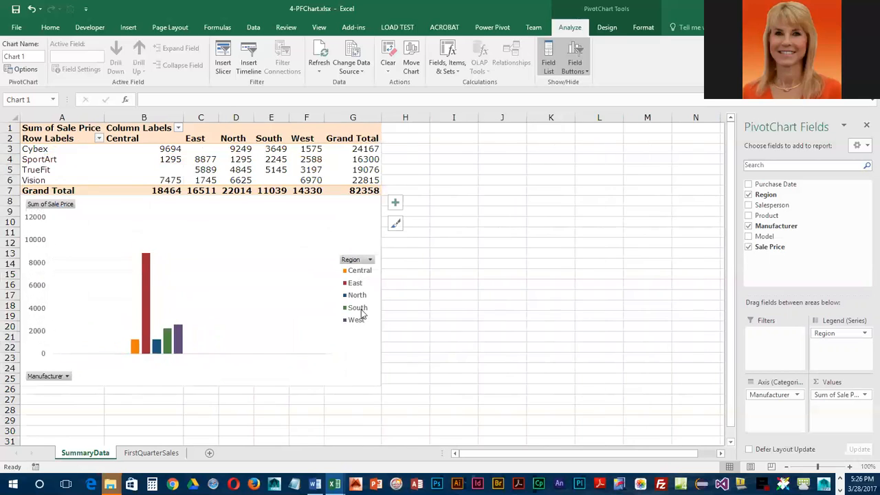
Step: Filter the PivotChart's Region field to Central, North and South, and clear that filter again
{"action": "left_click", "coordinate": [370, 259]}
{"action": "left_click", "coordinate": [258, 143]}
{"action": "left_click", "coordinate": [258, 151]}
{"action": "left_click", "coordinate": [258, 168]}
{"action": "left_click", "coordinate": [257, 178]}
{"action": "left_click", "coordinate": [300, 244]}
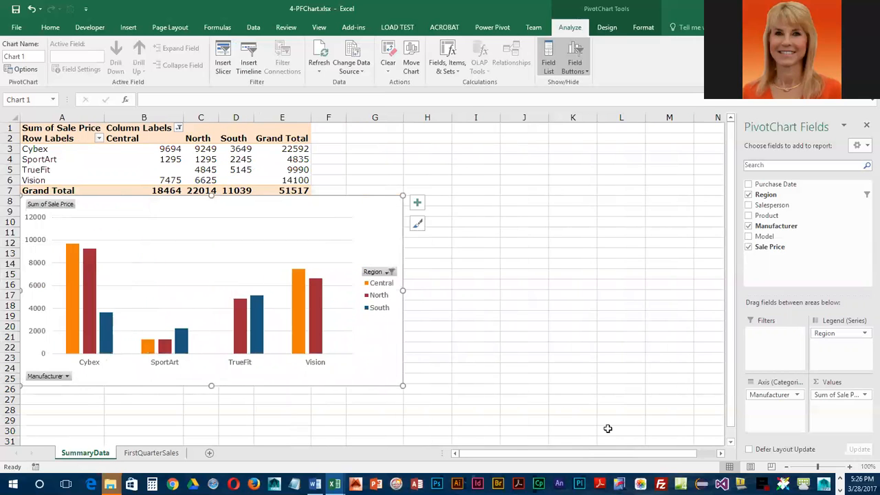
{"action": "left_click", "coordinate": [391, 273]}
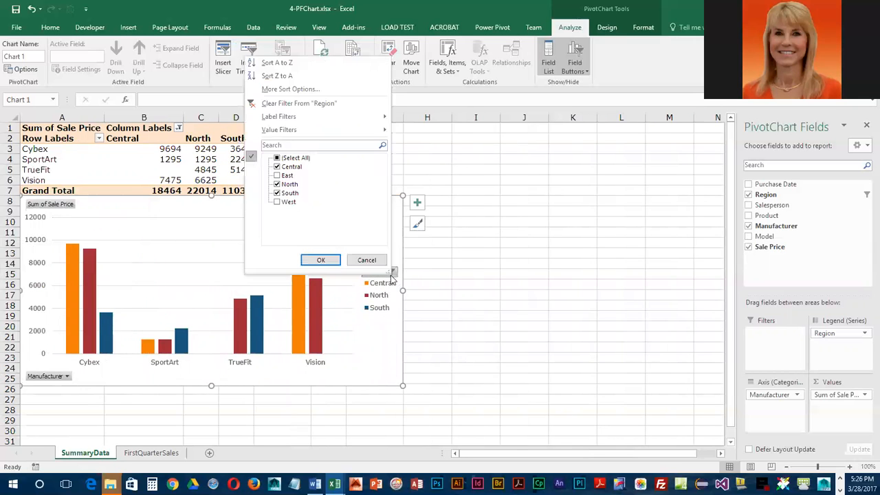
{"action": "left_click", "coordinate": [300, 103]}
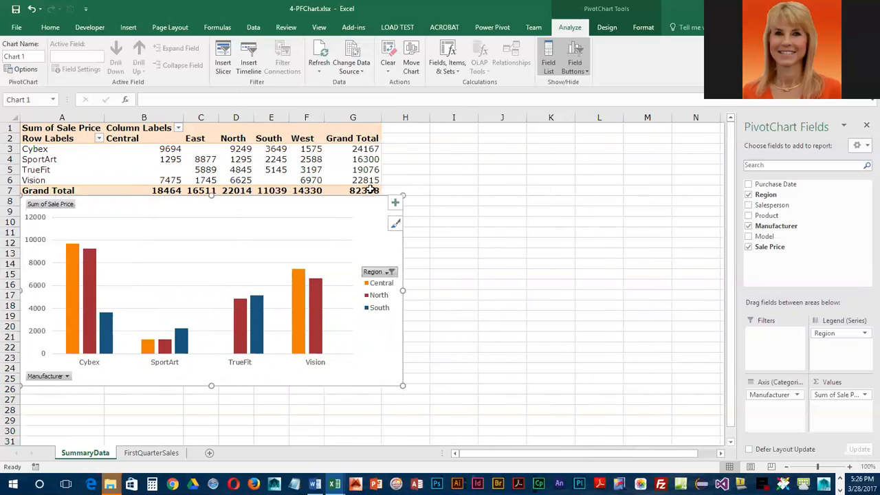